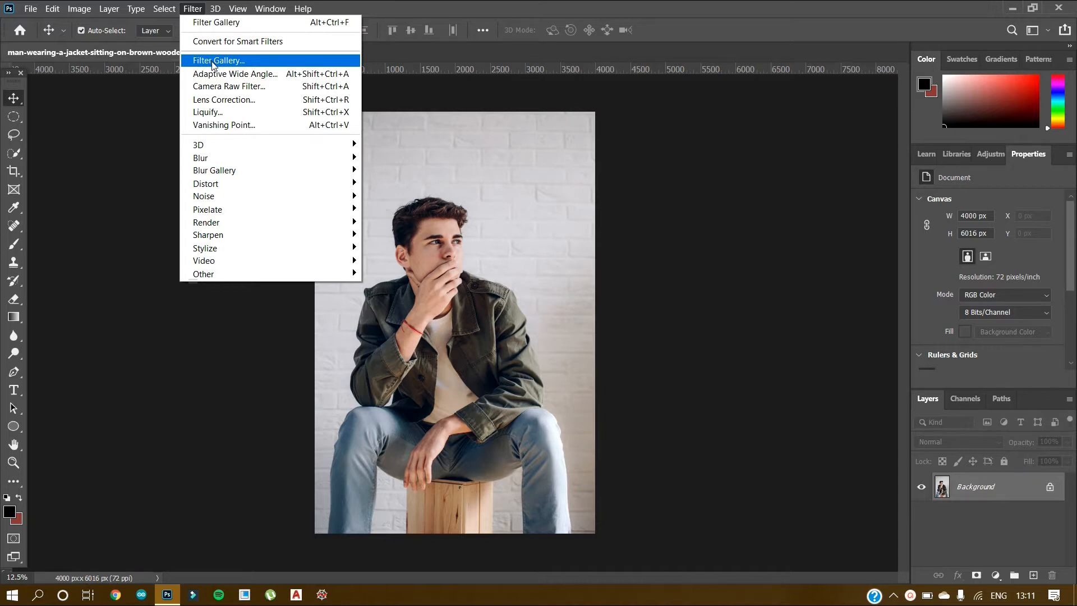
- Open the Filter Gallery and shrink the preview to 12.5% so the whole photo fits
left_click(211, 62)
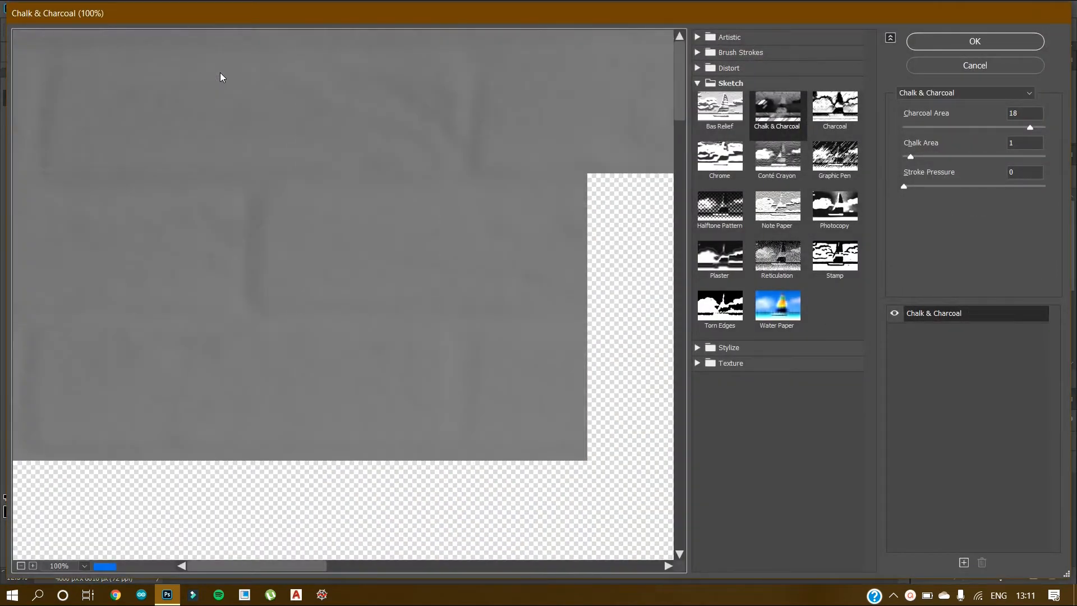
key("ctrl+minus")
key("ctrl+minus")
key("ctrl+minus")
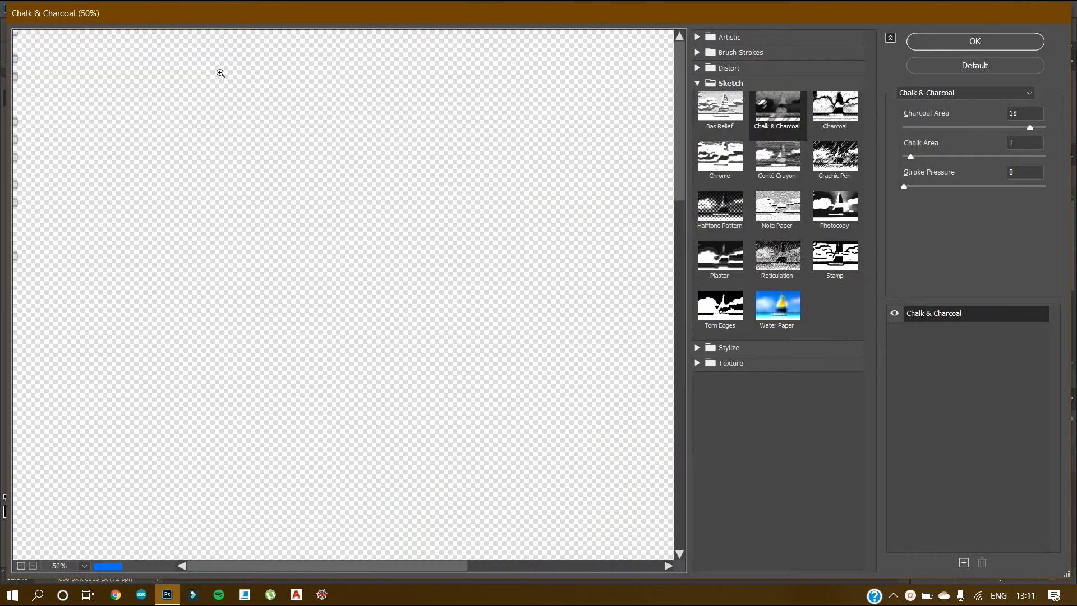
key("ctrl+minus")
key("ctrl+minus")
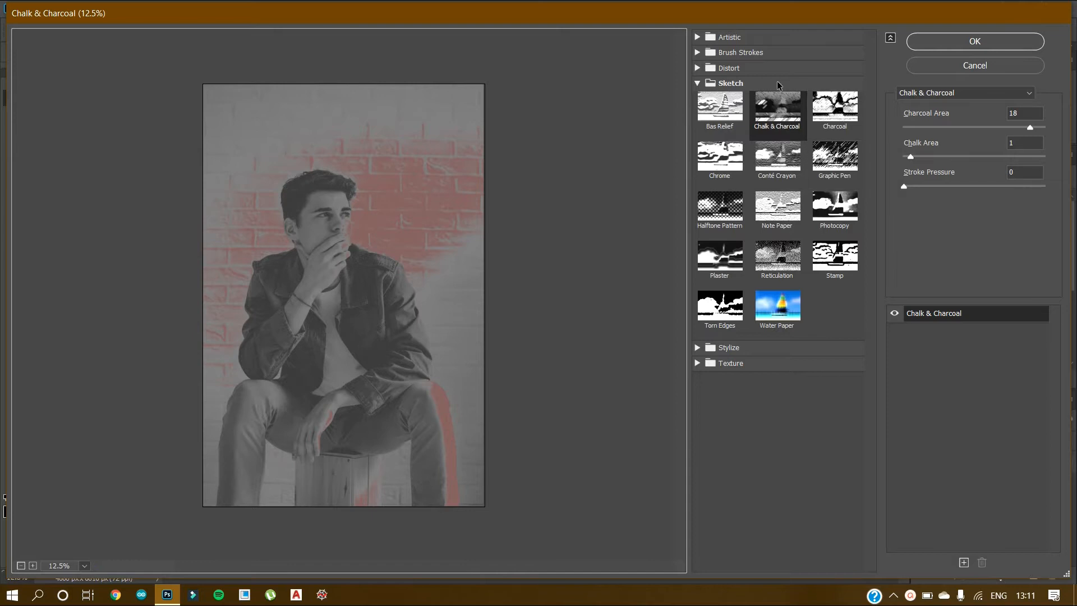
- Expand the Artistic, Brush Strokes, Distort, Stylize and Texture categories and look through the available filters
left_click(749, 38)
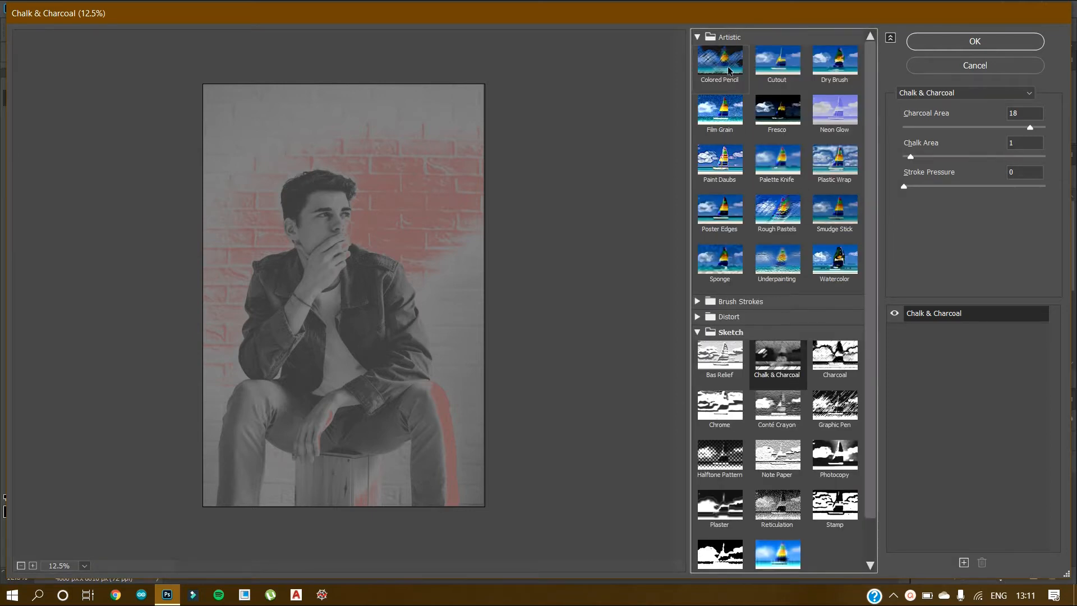
left_click(717, 302)
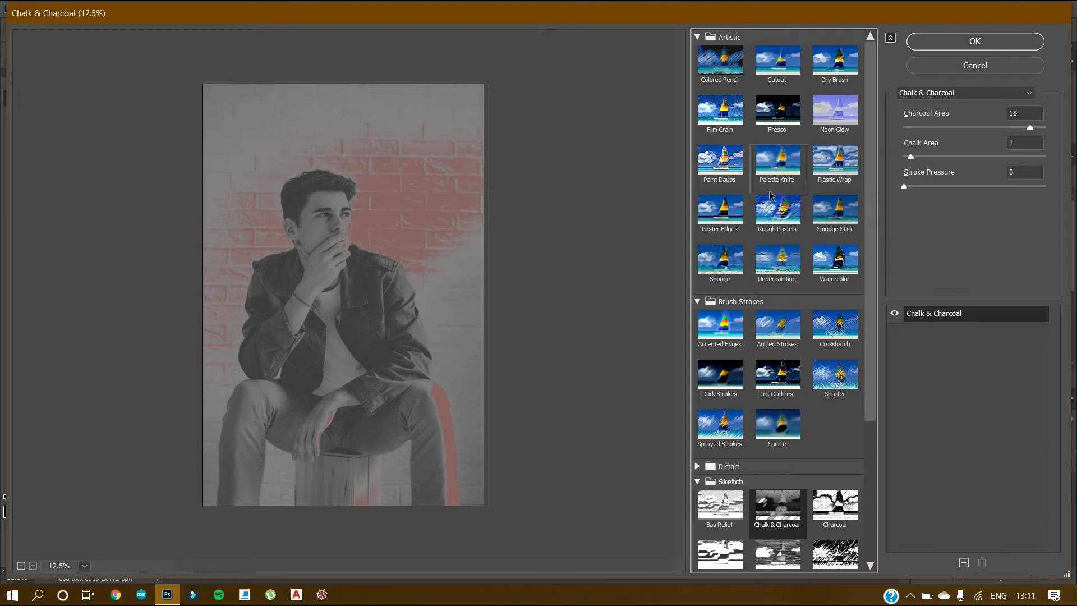
scroll(766, 225, "down", 1)
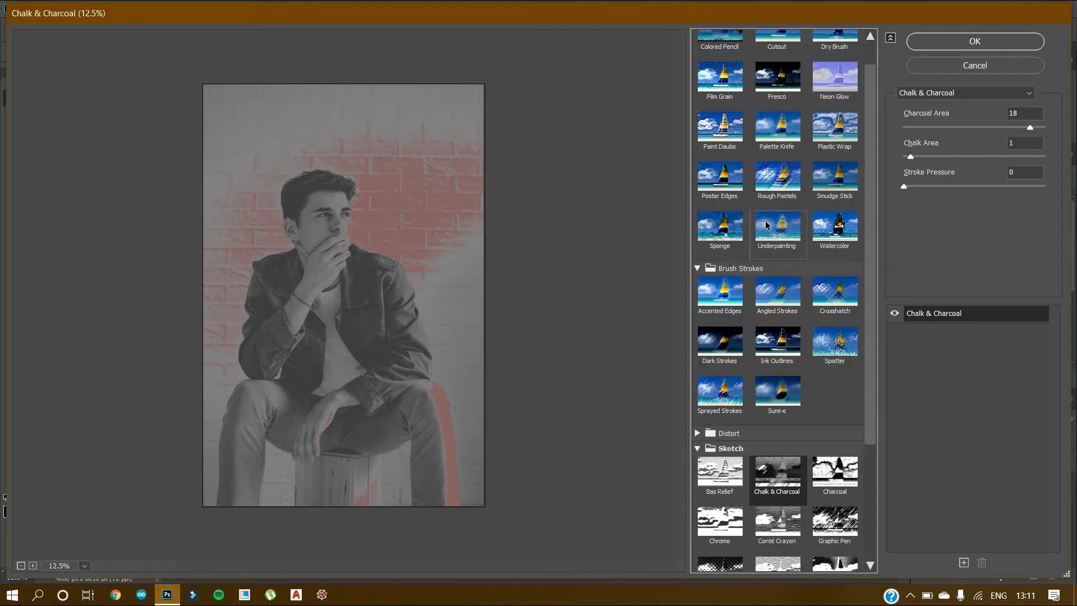
left_click(729, 434)
scroll(732, 440, "down", 3)
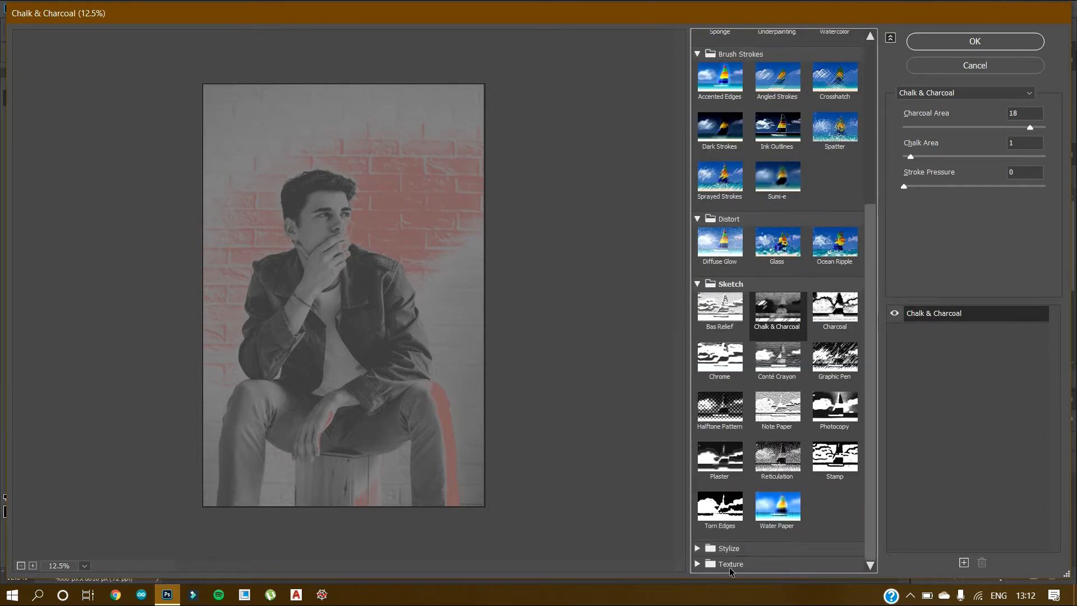
left_click(732, 545)
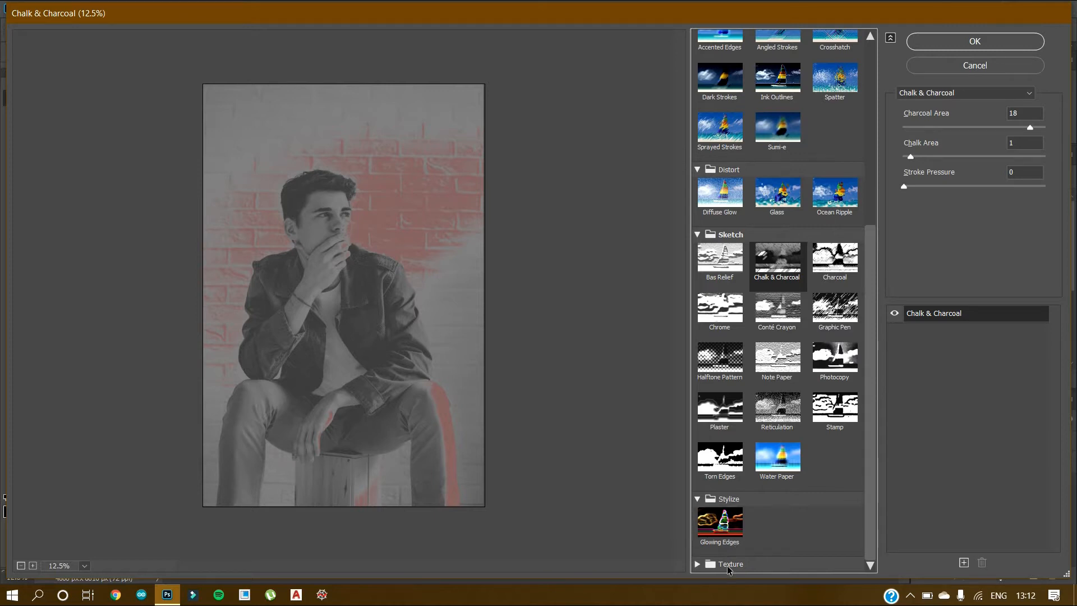
scroll(736, 544, "down", 2)
scroll(753, 456, "up", 8)
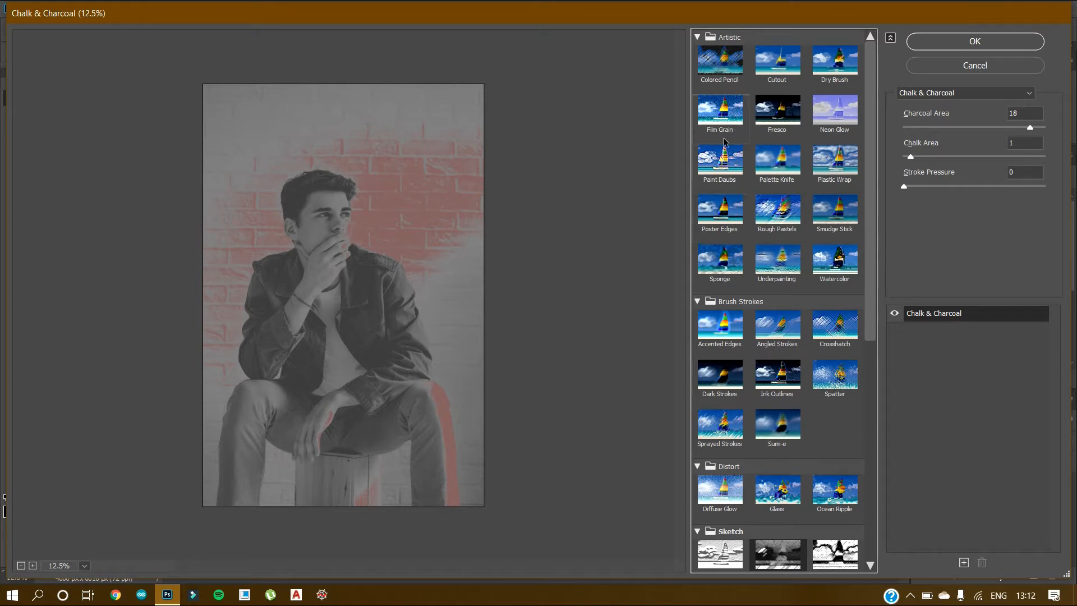
- Try the Film Grain filter on the photo with Grain 3, Highlight Area 4 and Intensity 1
left_click(719, 116)
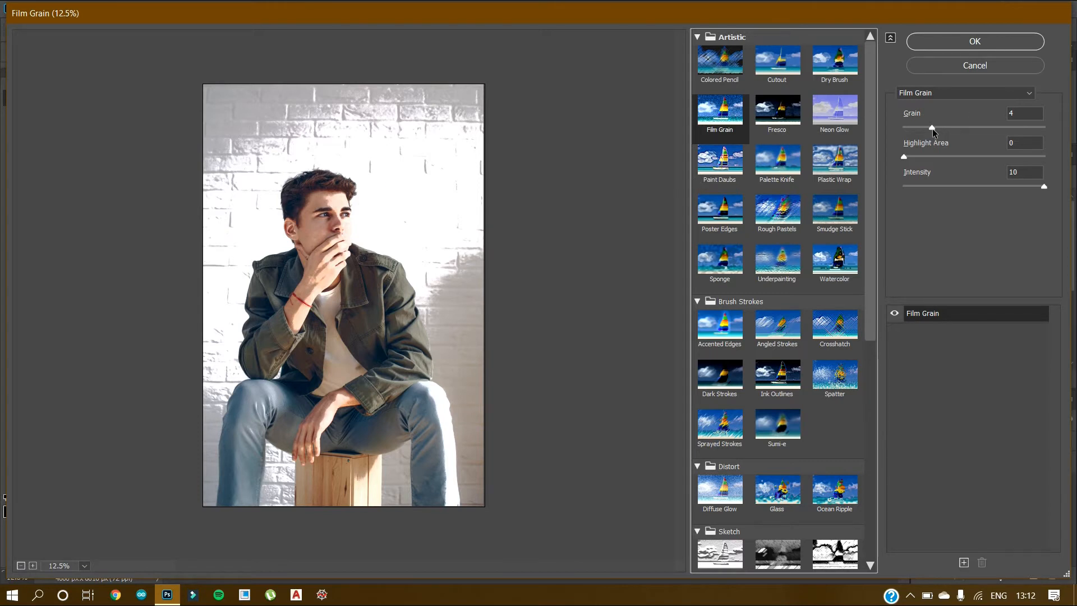
left_click_drag(934, 127, 967, 128)
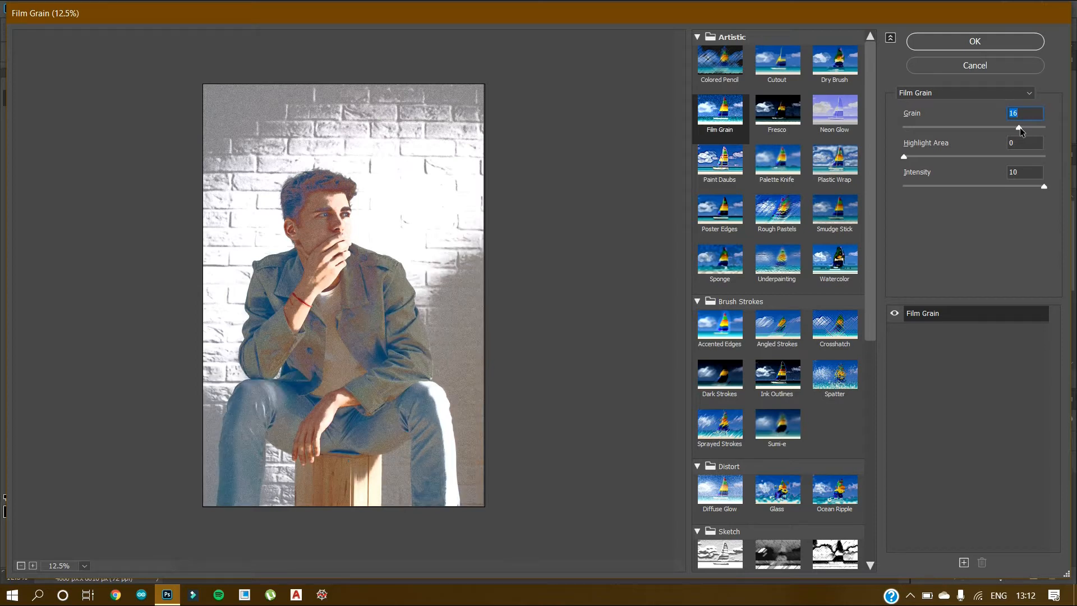
left_click_drag(1020, 126, 922, 128)
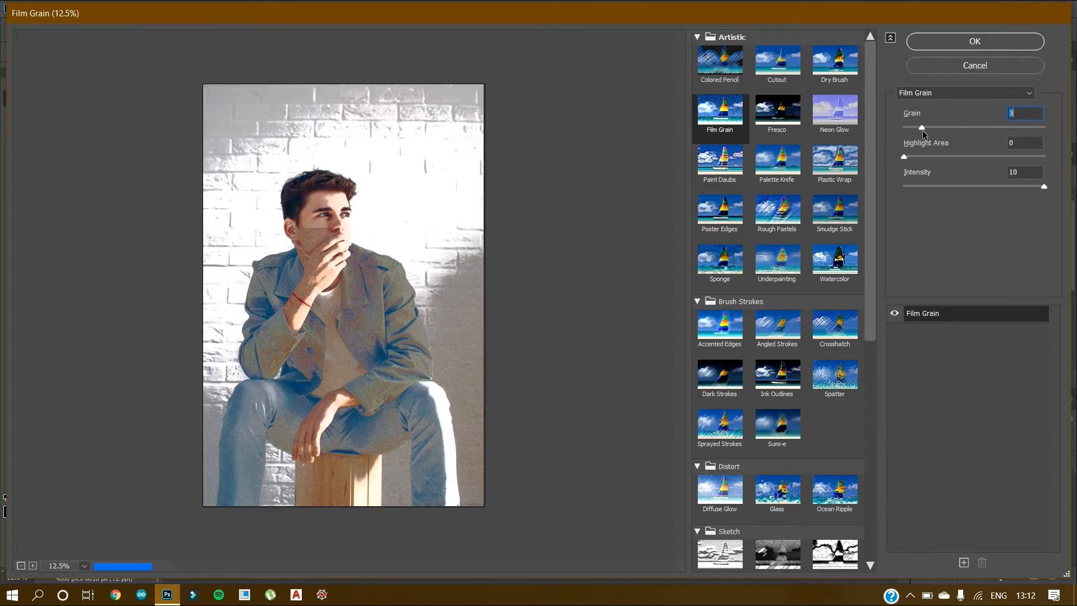
left_click_drag(906, 158, 991, 159)
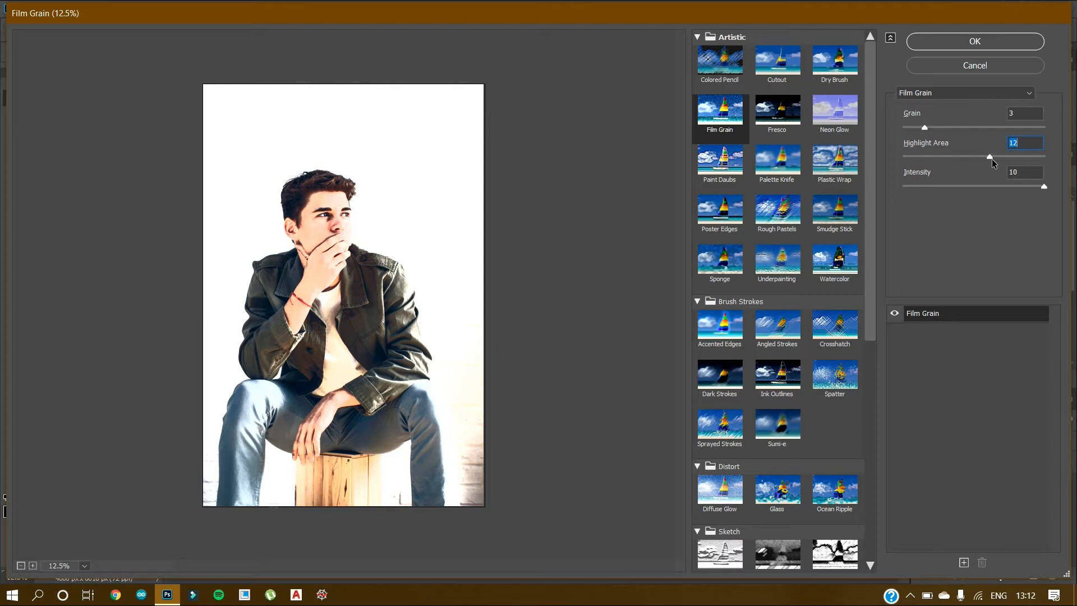
left_click(932, 158)
left_click_drag(1044, 187, 920, 200)
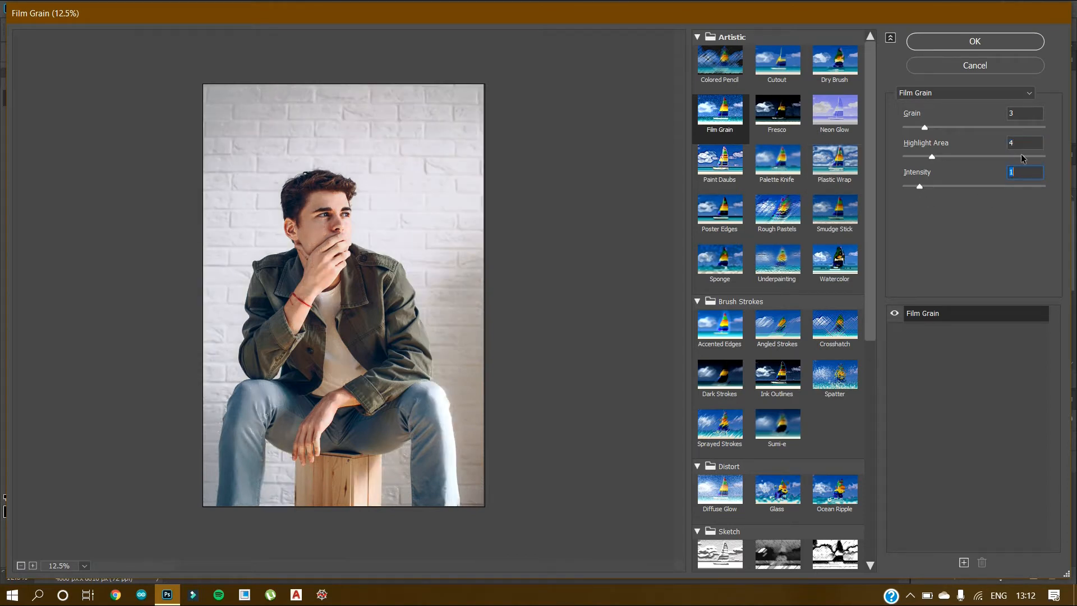
- Choose the Bas Relief filter from the Sketch category and set Detail to 2 and Smoothness to 1
scroll(710, 410, "down", 3)
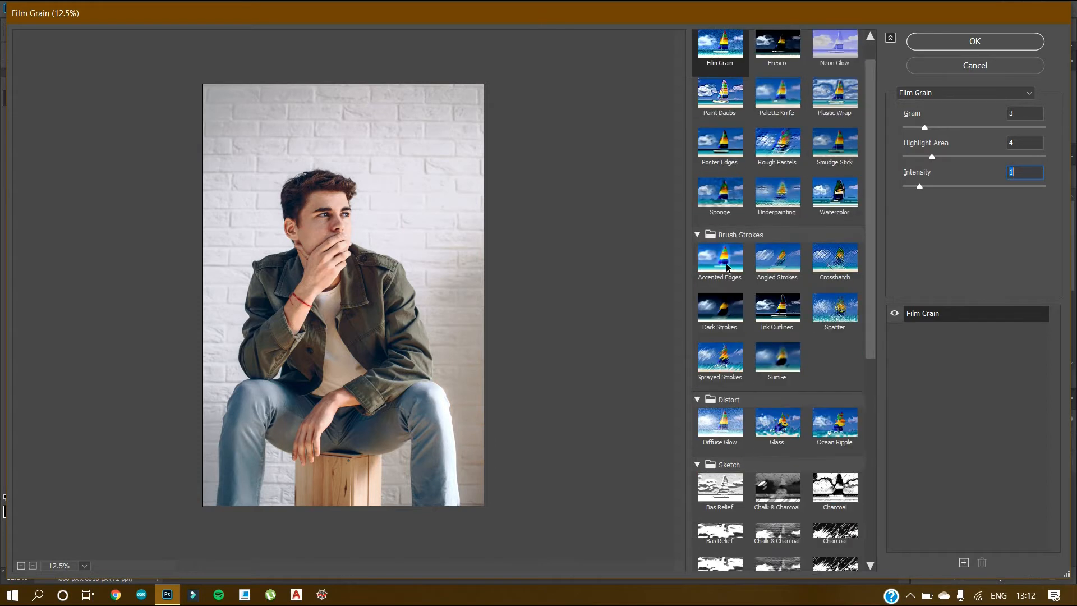
scroll(710, 410, "down", 3)
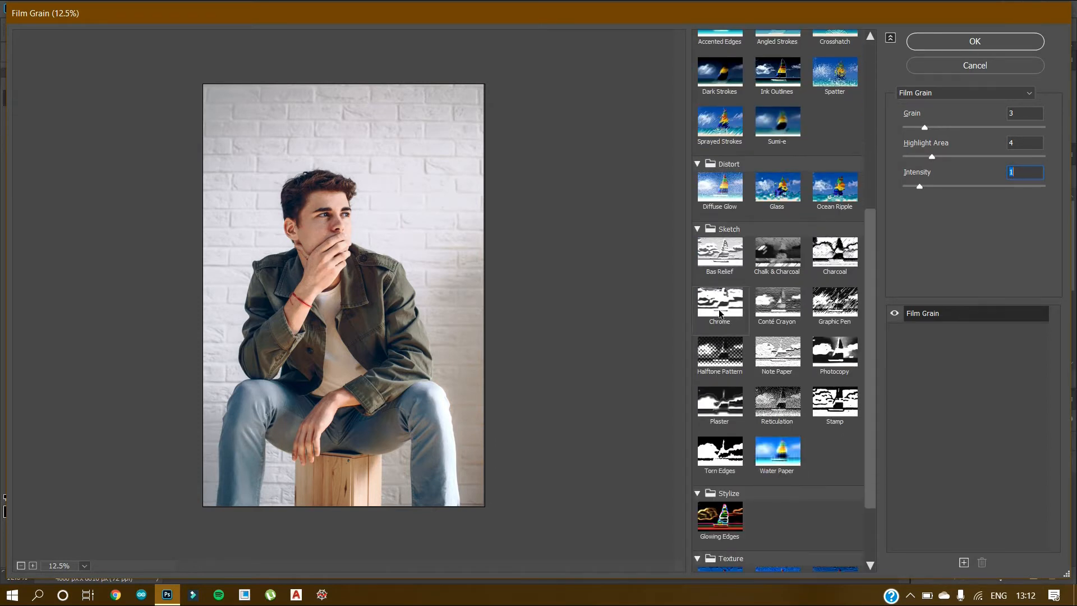
left_click(731, 250)
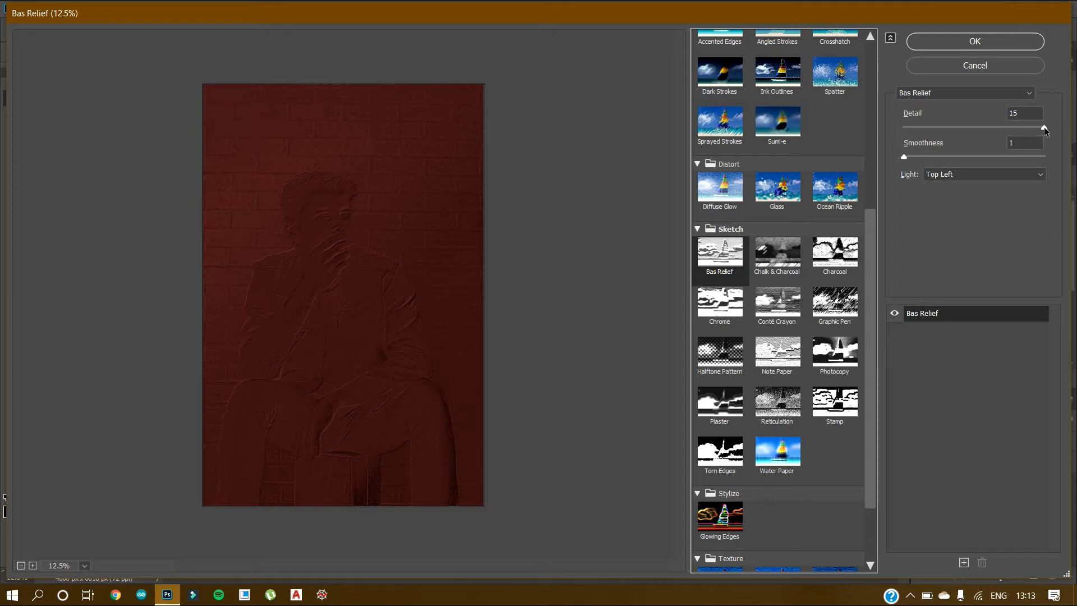
left_click_drag(1044, 128, 916, 130)
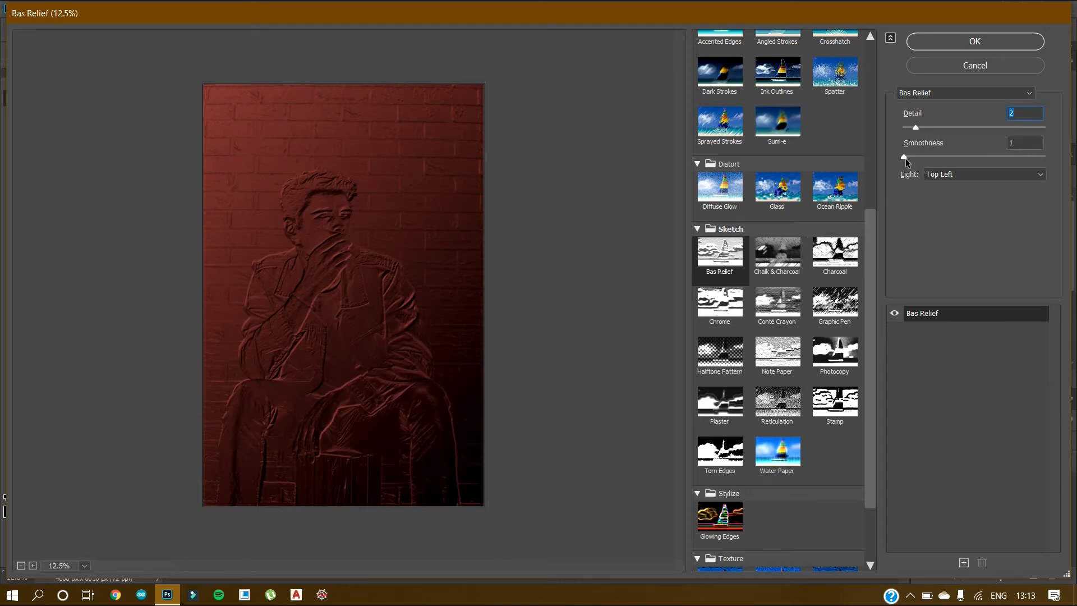
left_click_drag(904, 158, 1048, 157)
left_click(908, 158)
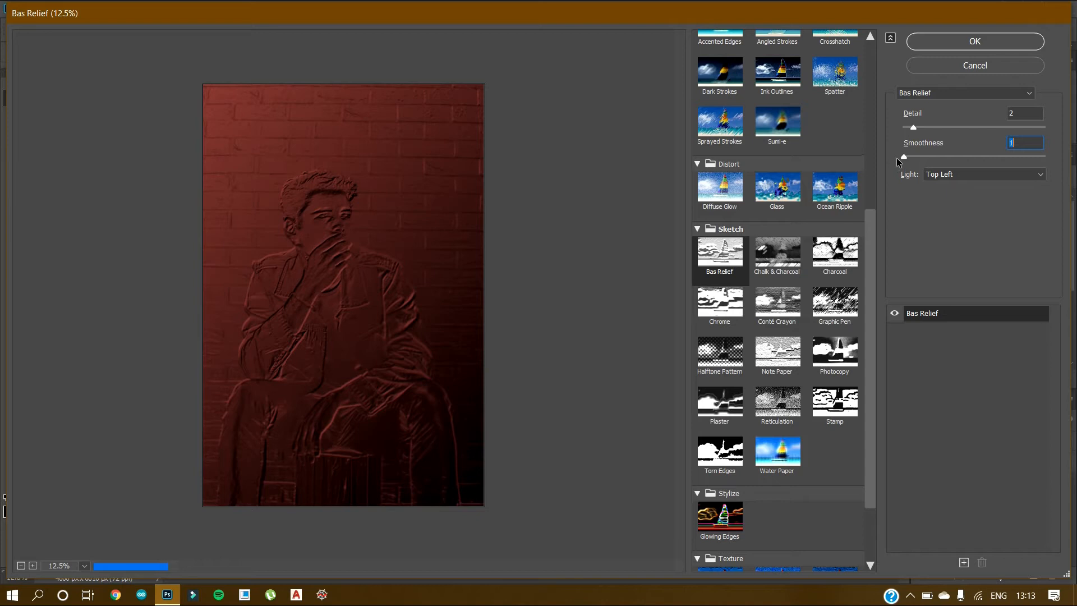
- Try Bottom, Left and Top as Bas Relief light directions, return the light to Top Left and apply the filter
left_click(1012, 173)
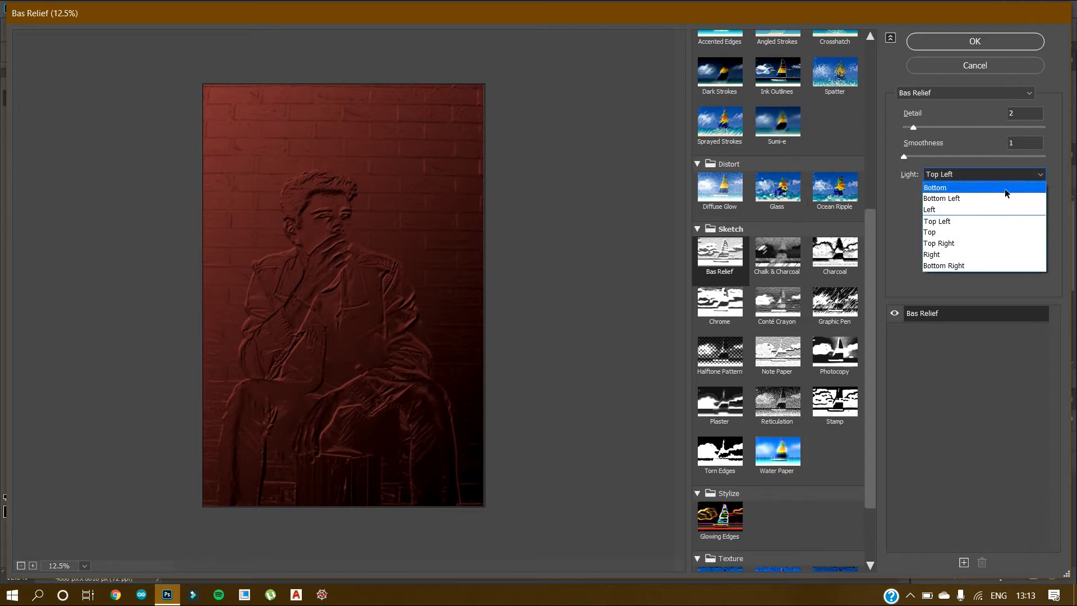
left_click(1004, 188)
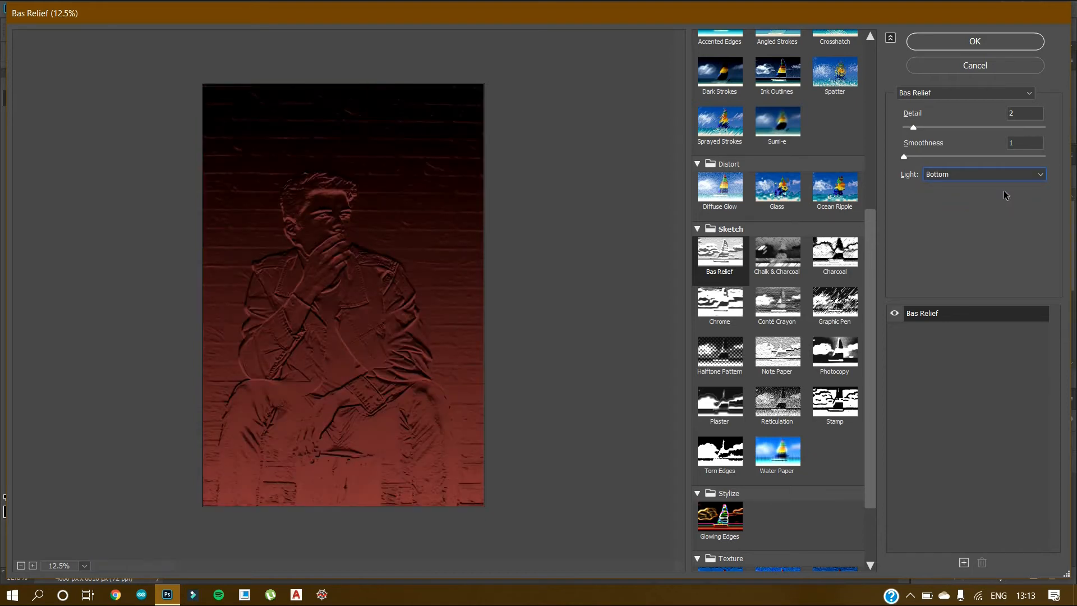
left_click(1009, 176)
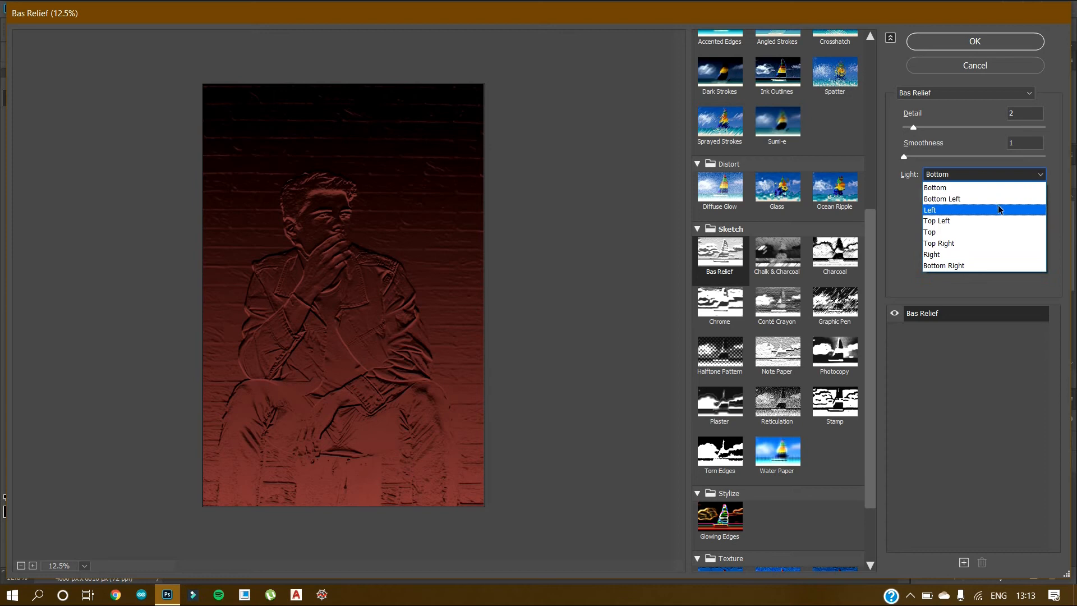
left_click(999, 209)
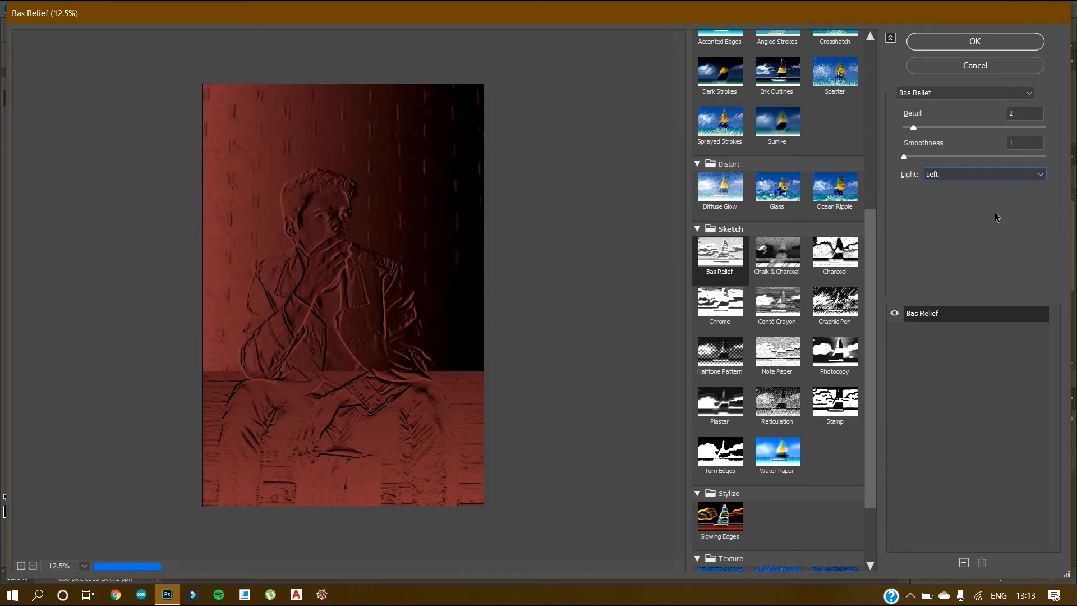
left_click(1009, 174)
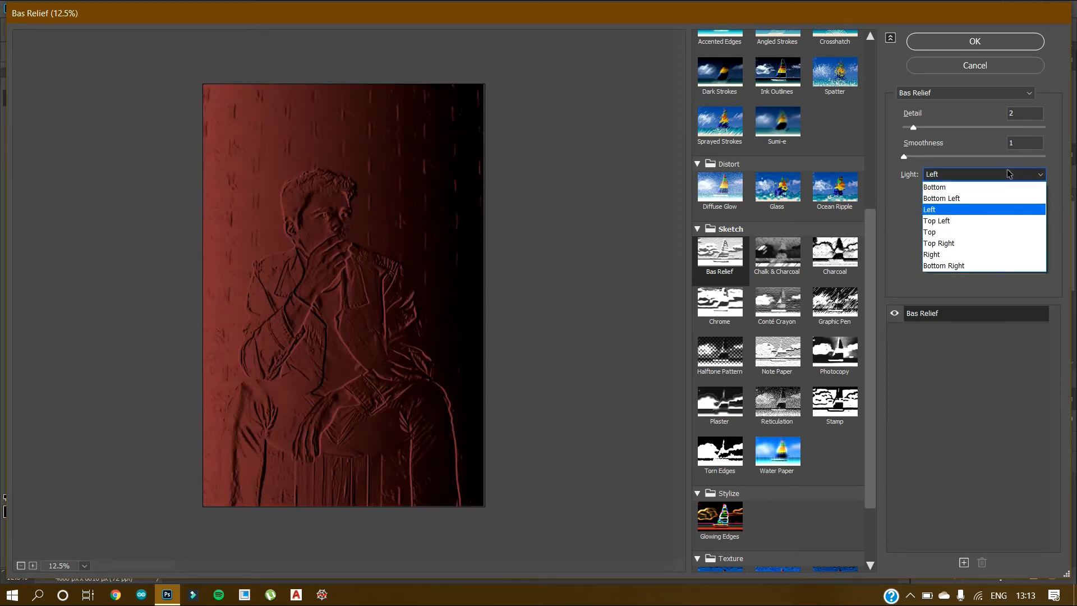
left_click(997, 236)
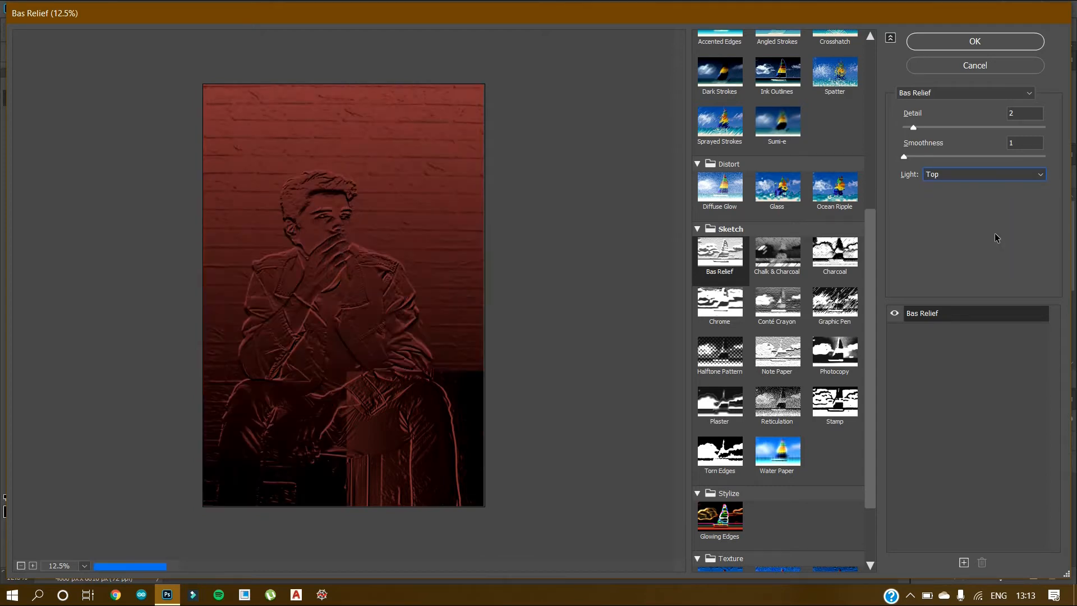
left_click(1013, 175)
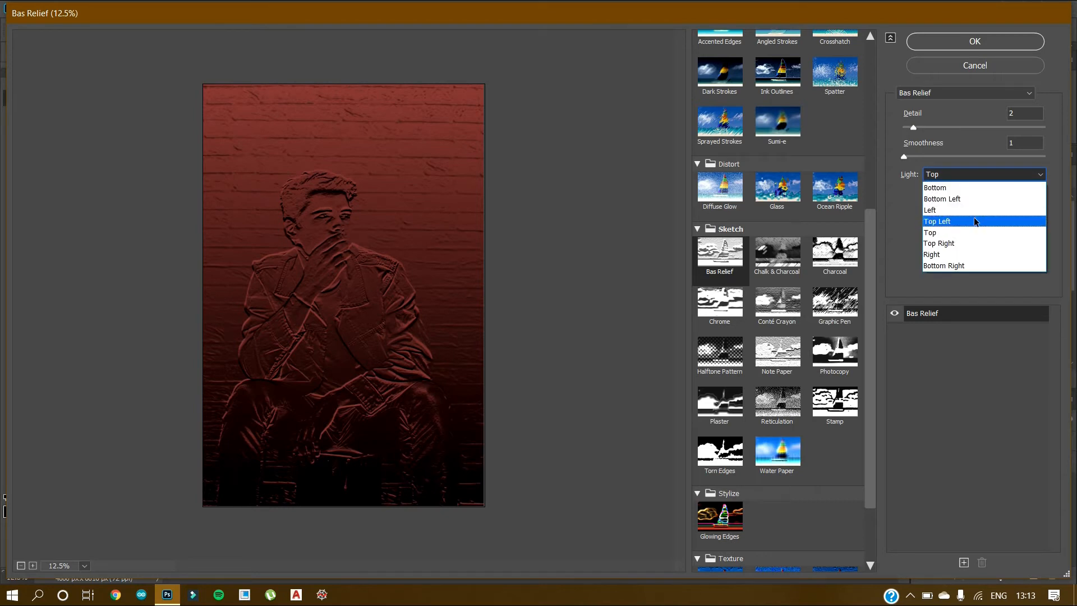
left_click(974, 220)
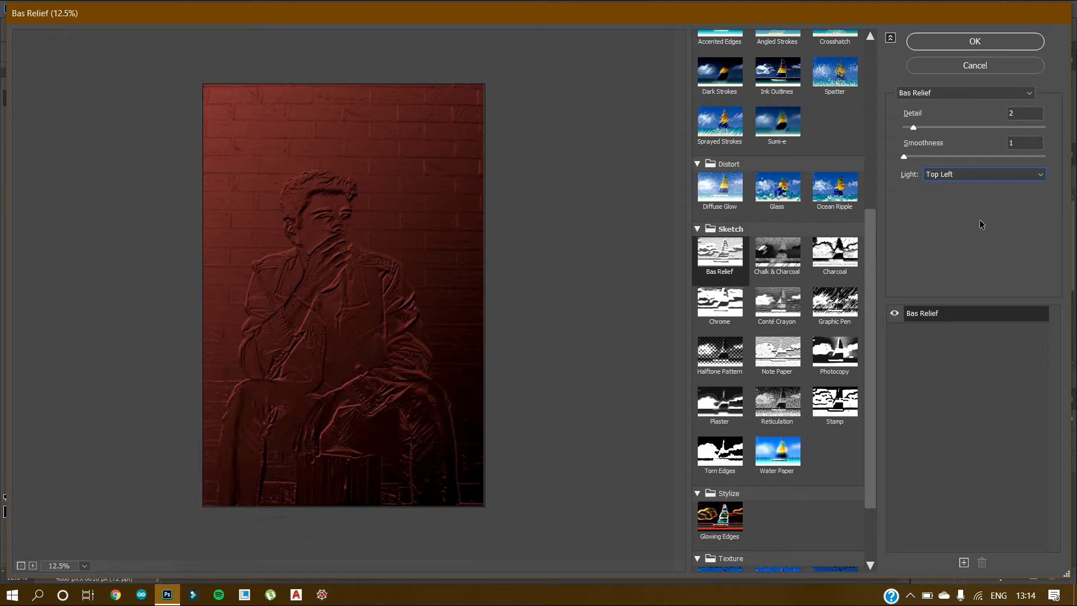
left_click(996, 39)
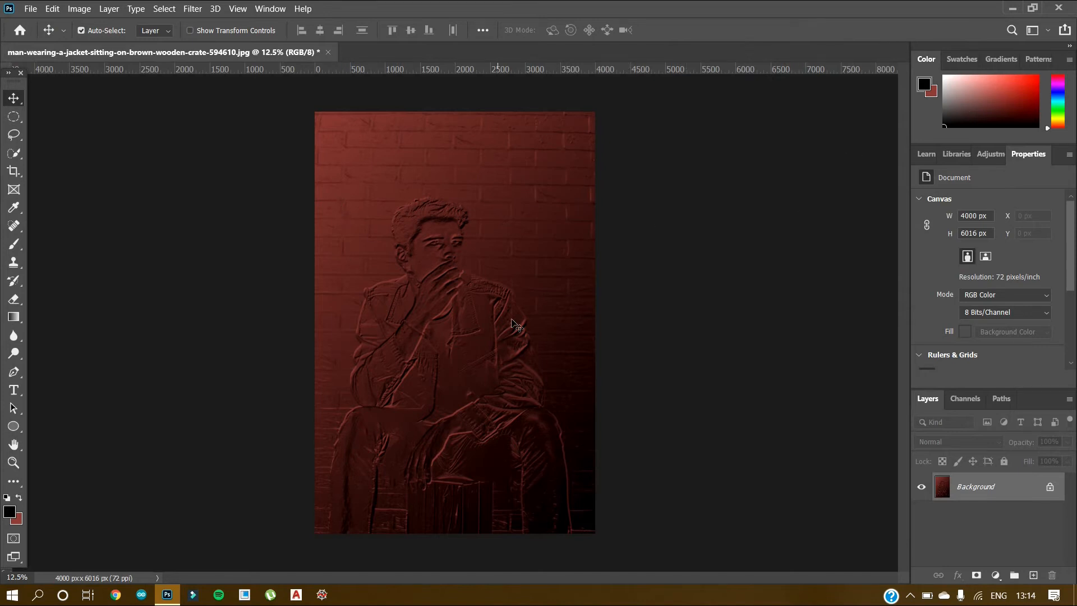
- Reset the foreground and background colours to their defaults and undo the applied Bas Relief filter
left_click(8, 498)
key("ctrl+z")
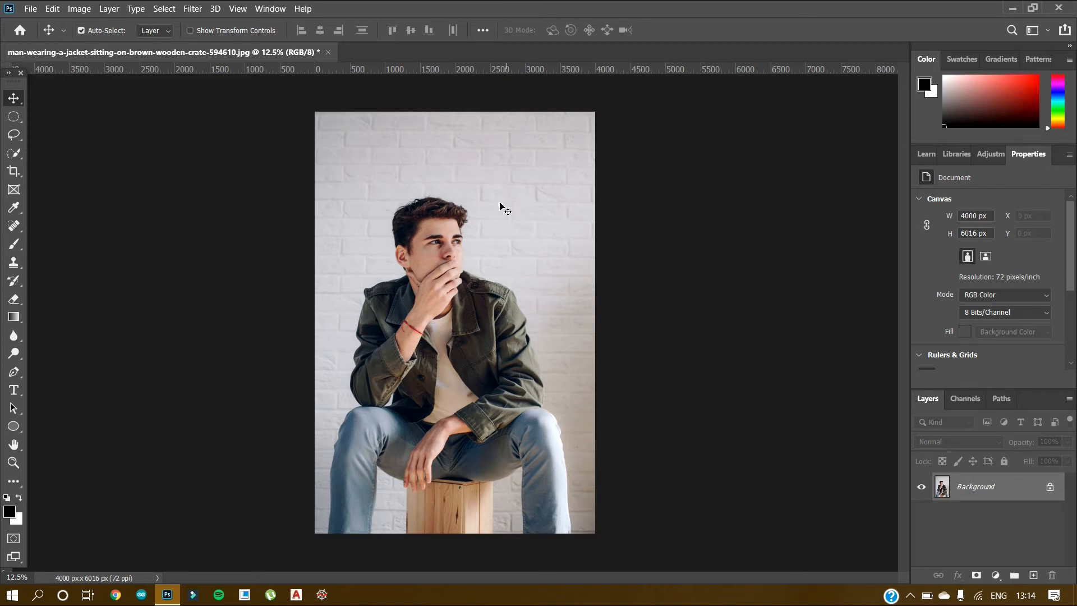
- Convert the Background layer for smart filters and accept turning it into a smart object
left_click(194, 9)
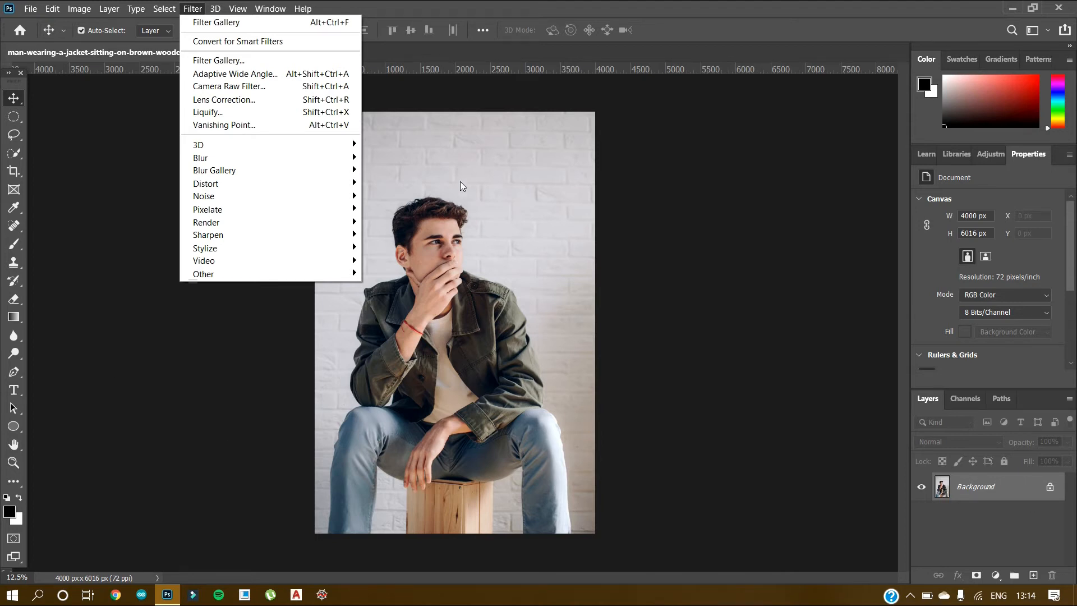
left_click(278, 43)
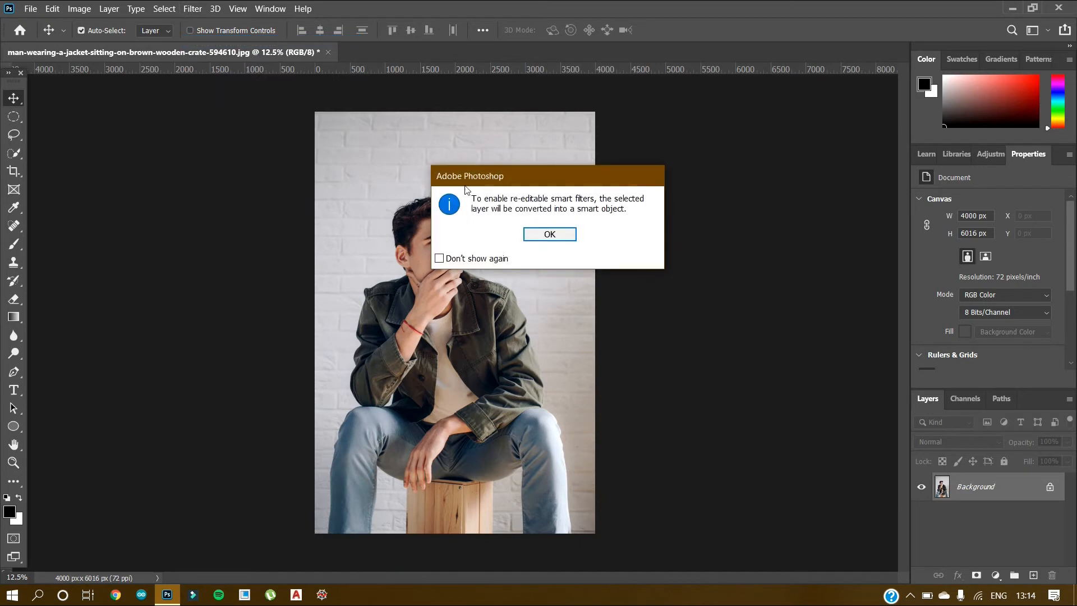
left_click(553, 234)
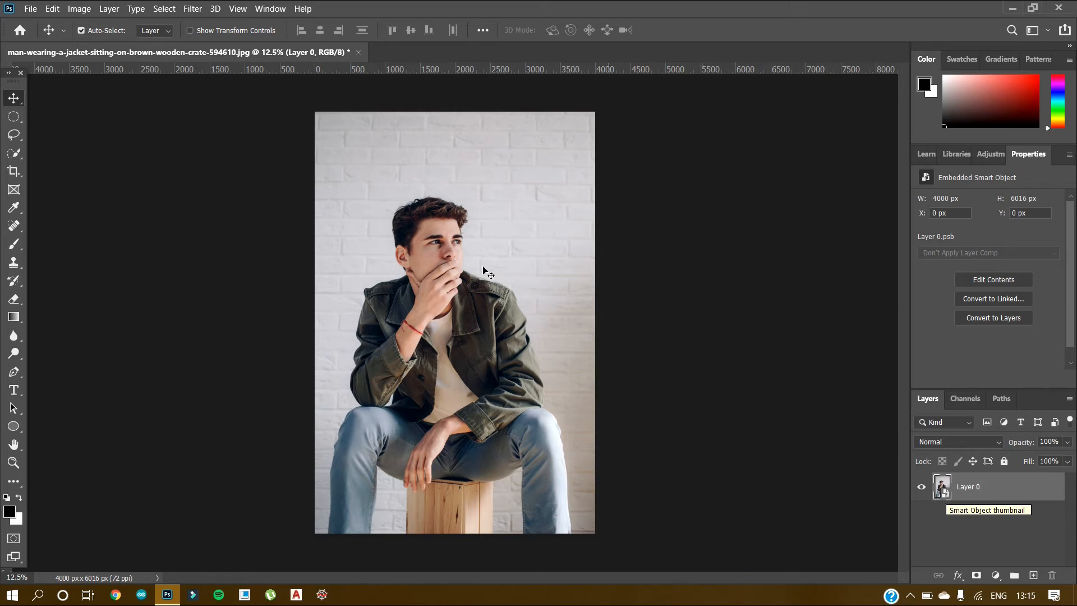
- Reopen the Filter Gallery for the smart object and shrink the preview to 12.5% to show the whole photo
left_click(193, 9)
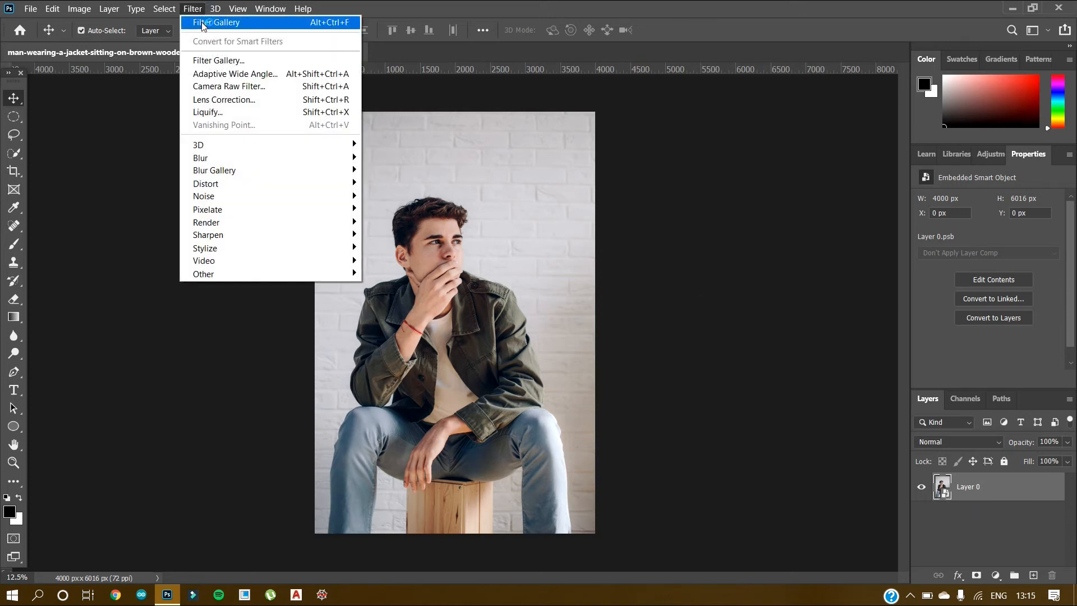
left_click(226, 62)
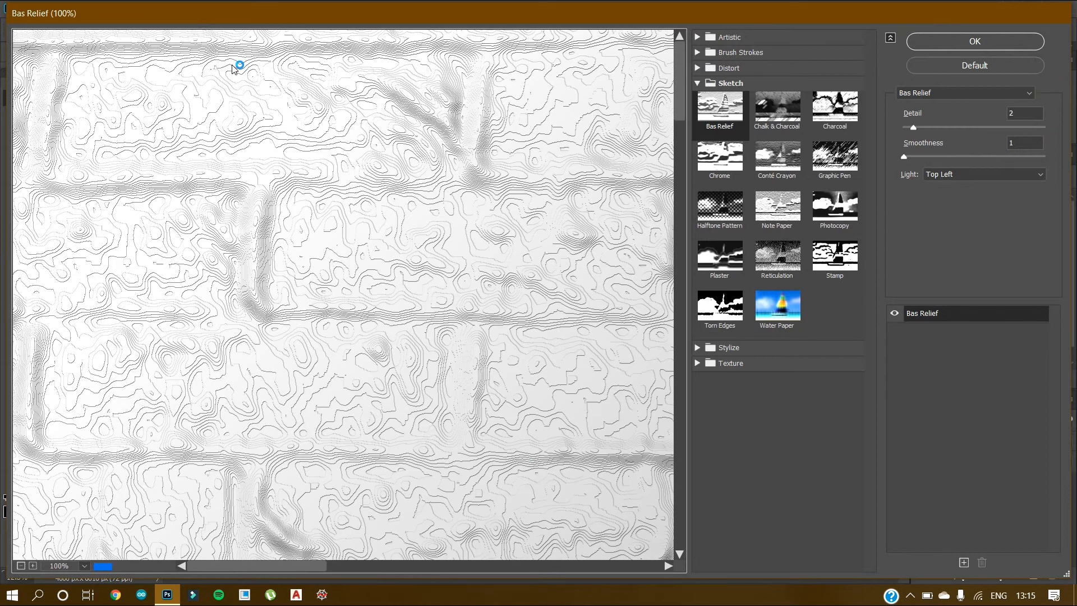
scroll(235, 66, "down", 3)
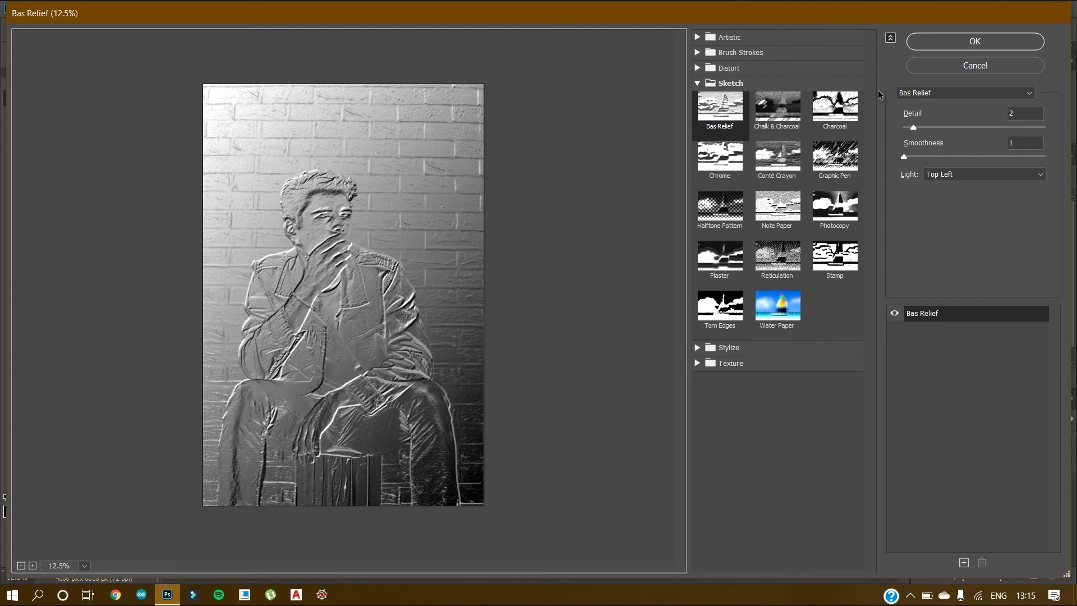
- Choose the Chalk & Charcoal sketch filter and set its Charcoal Area to 5 and Chalk Area to 17
left_click(785, 117)
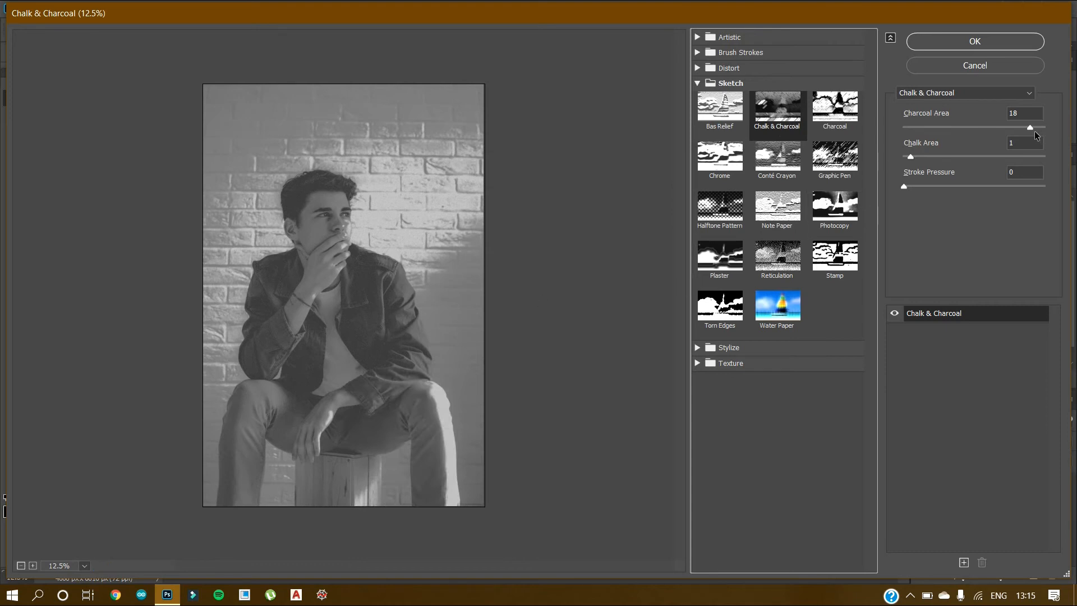
left_click_drag(1031, 126, 1025, 128)
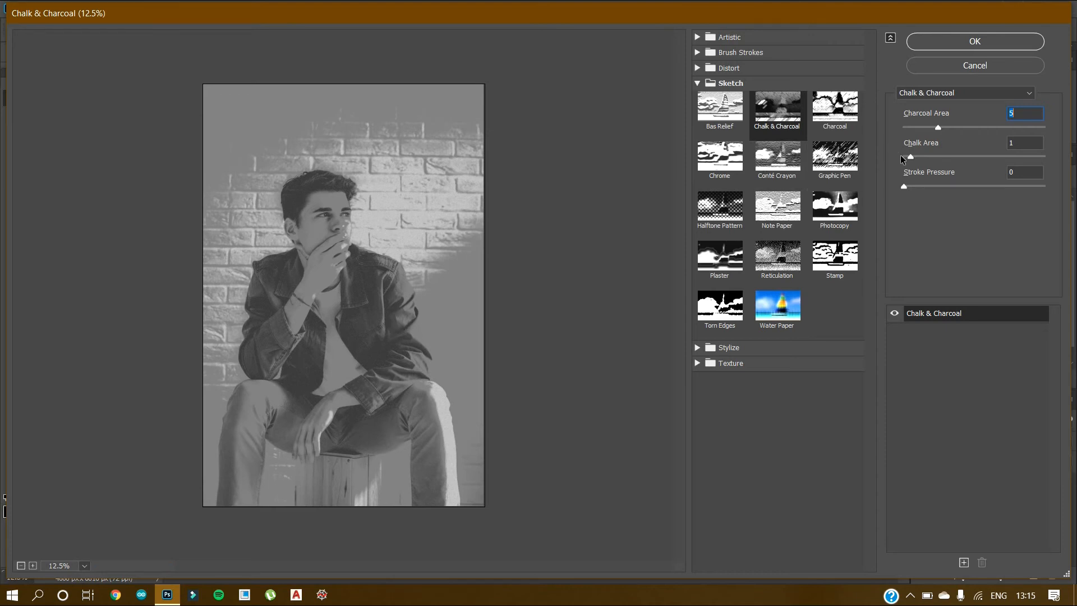
left_click_drag(910, 157, 1020, 156)
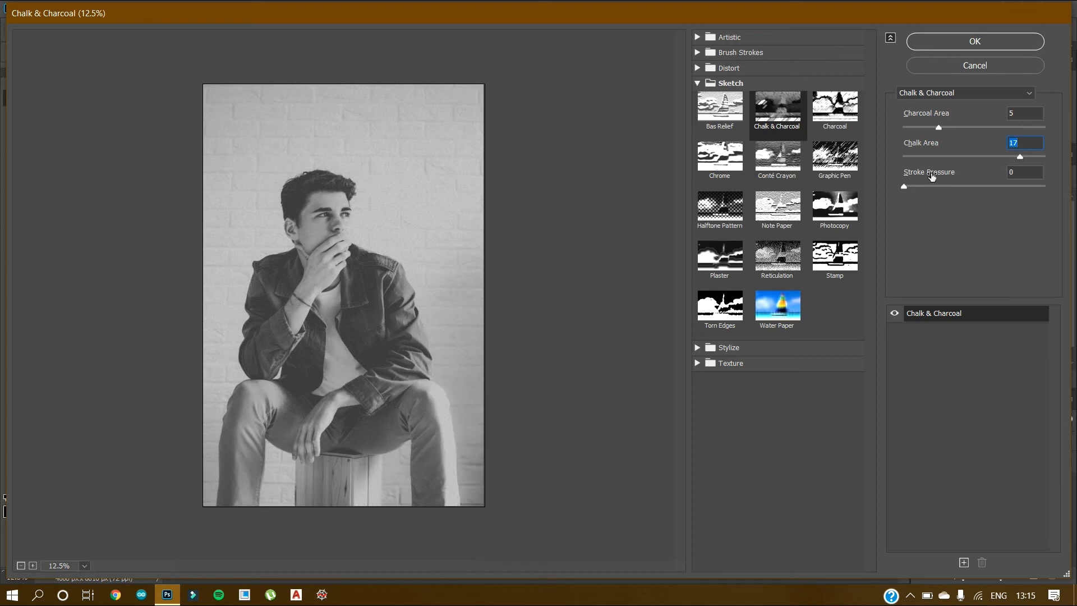
- Try a Stroke Pressure of 2 for Chalk & Charcoal, return it to 0 and apply the filter
left_click_drag(903, 187, 932, 188)
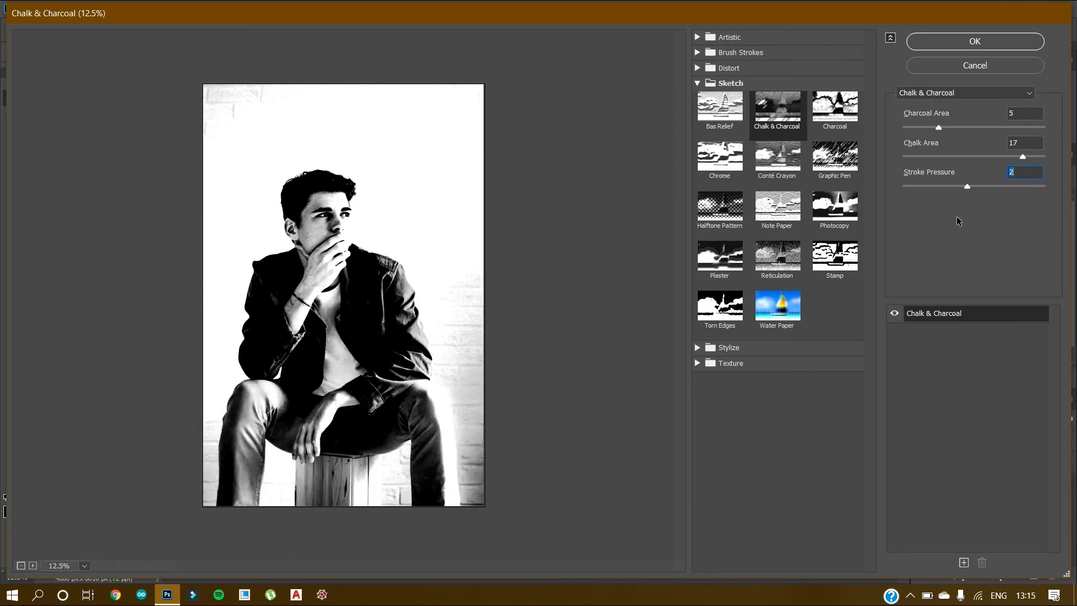
left_click_drag(915, 191, 879, 184)
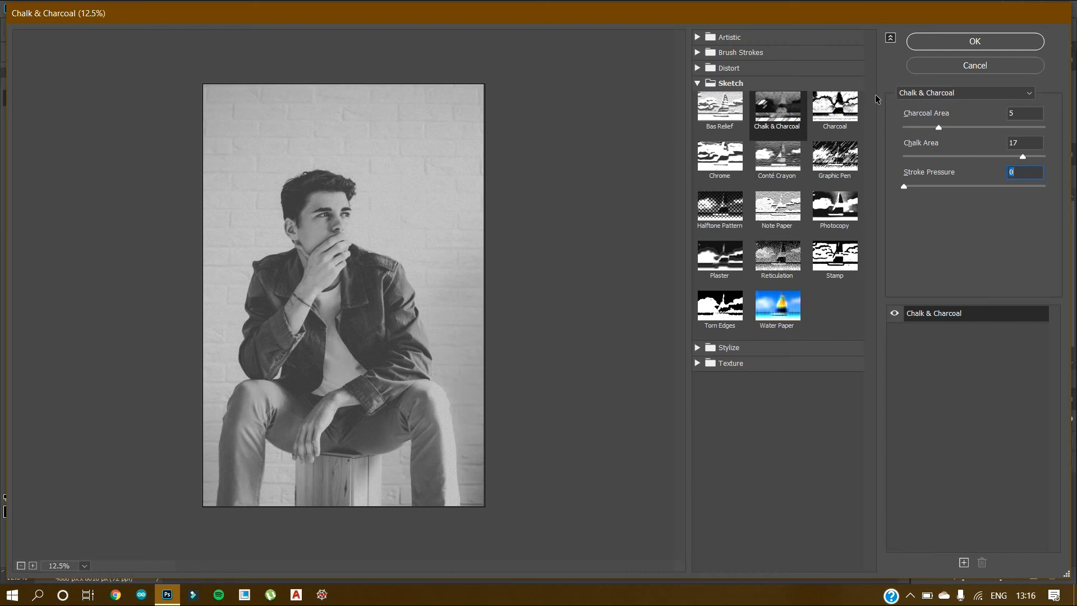
left_click(984, 42)
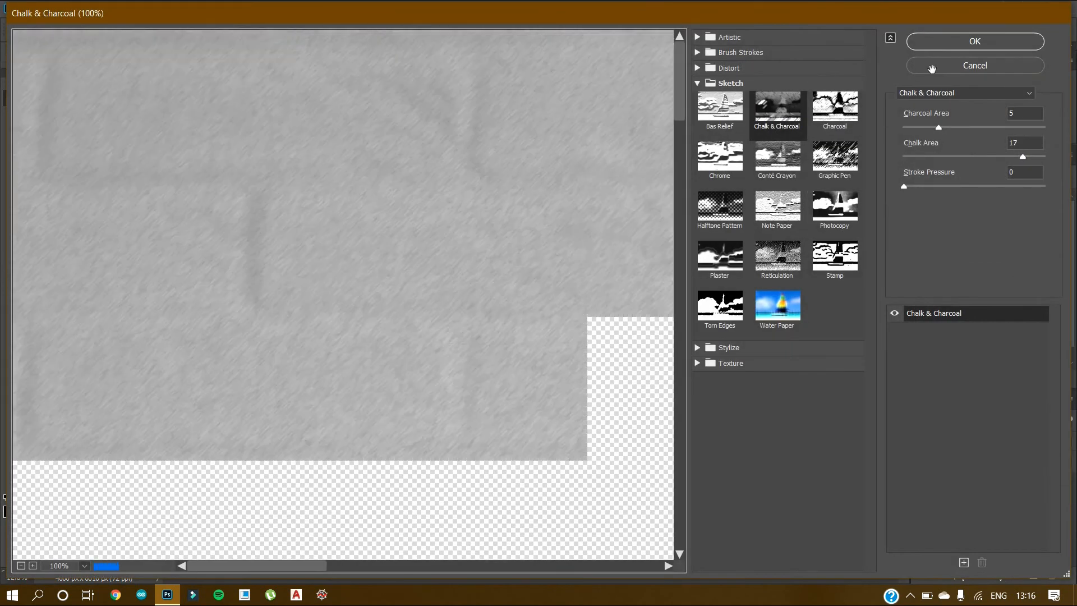
- Cancel the reopened Filter Gallery and delete the Filter Gallery smart filter from Layer 0
left_click(989, 67)
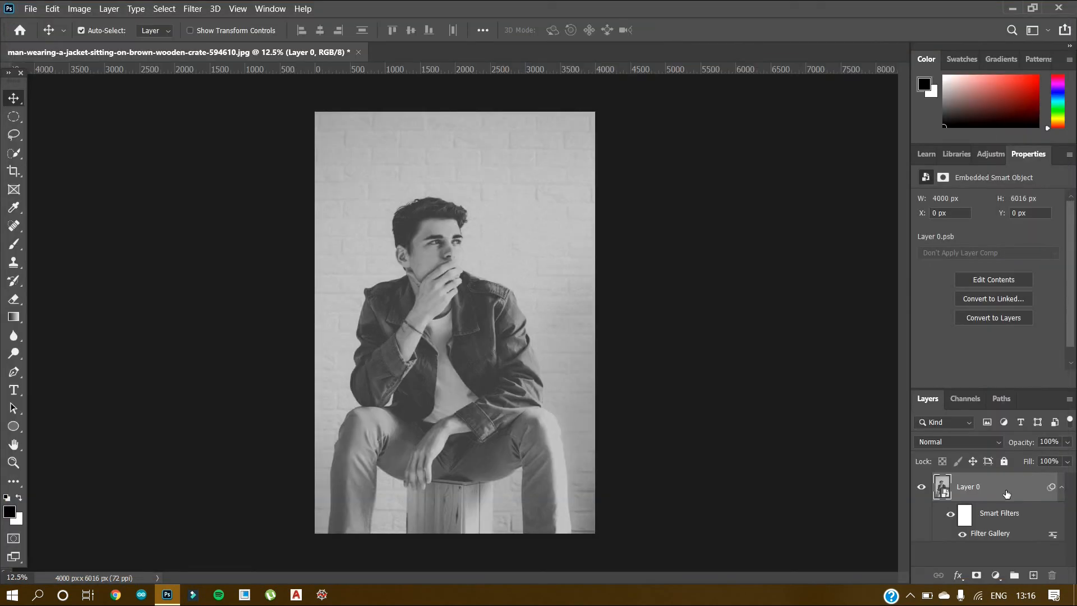
left_click_drag(975, 535, 1052, 569)
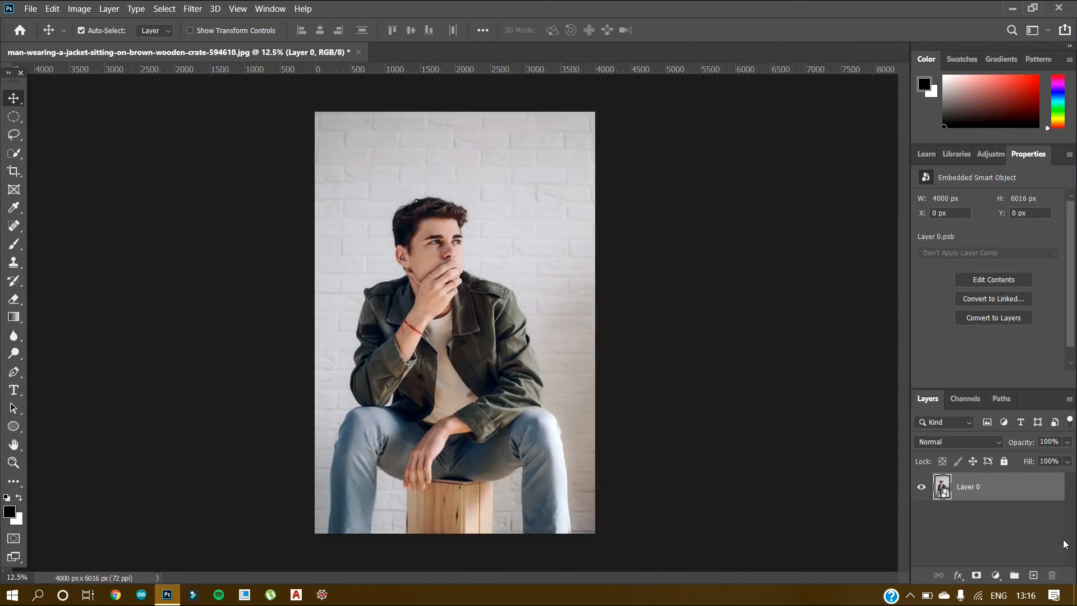